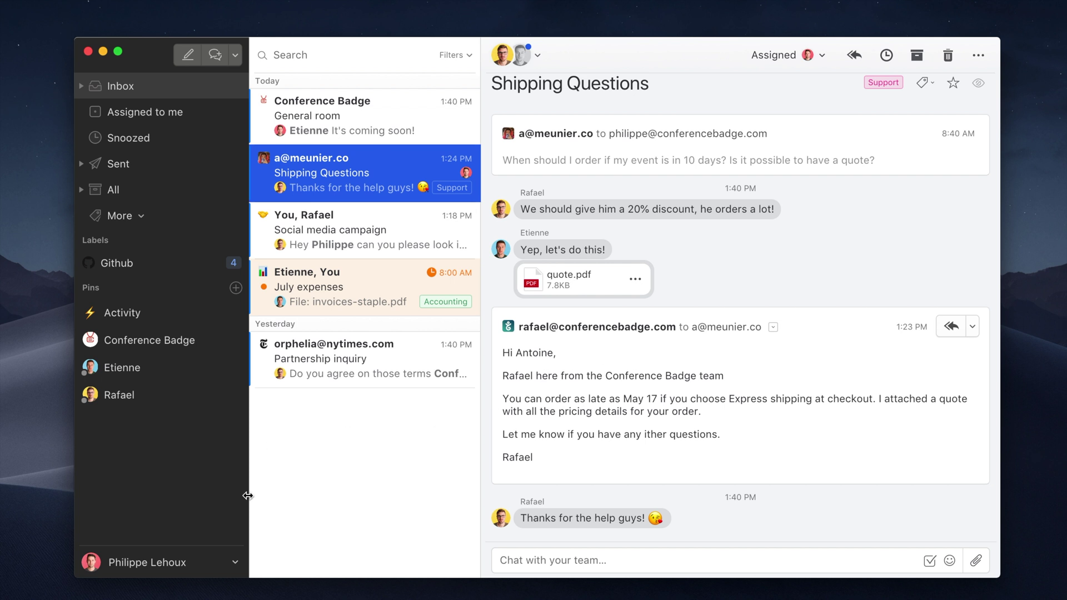
# - Choose FullContact Enrich as a new integration from the Integrations settings
pyautogui.click(187, 564)
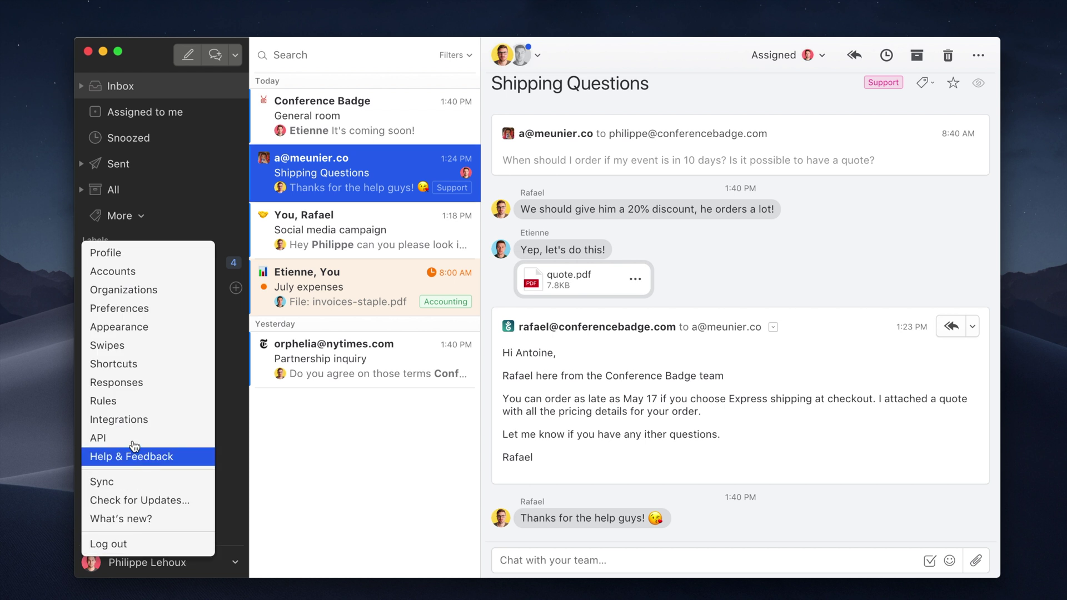
pyautogui.click(119, 420)
pyautogui.click(597, 259)
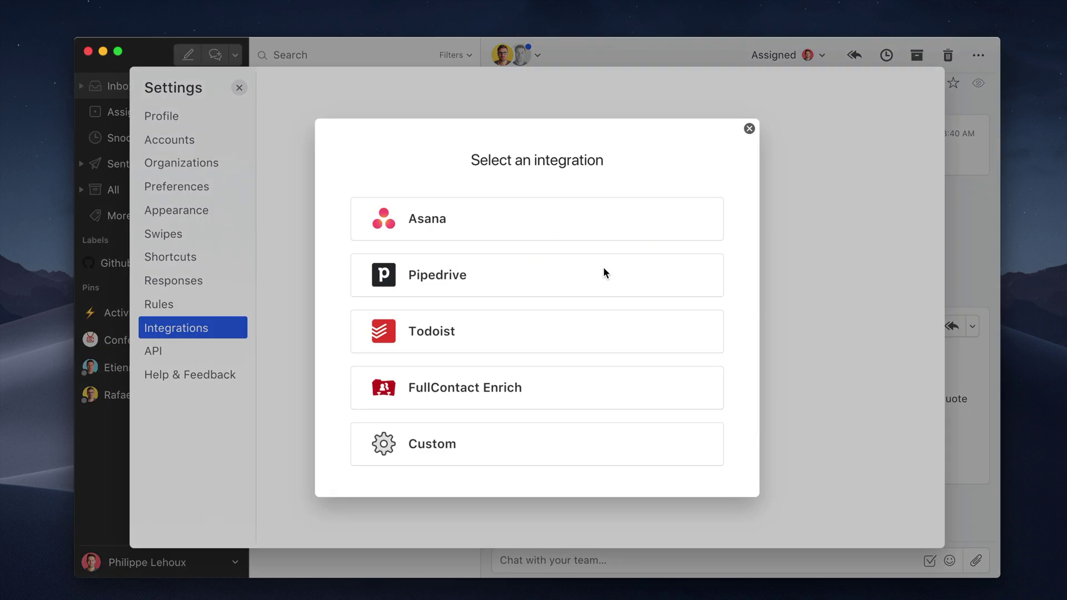
pyautogui.click(446, 393)
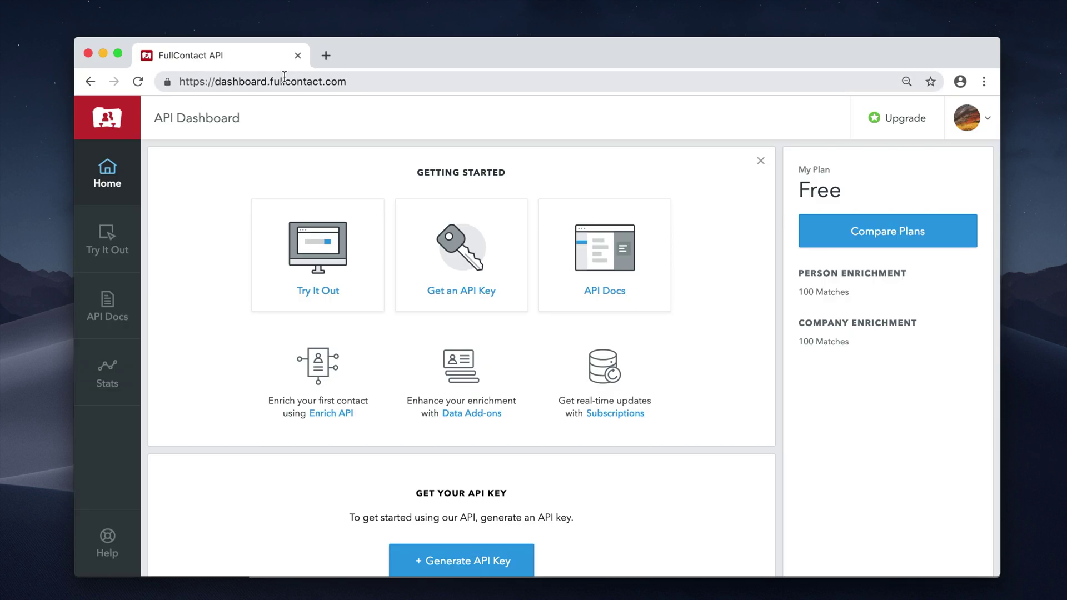
pyautogui.scroll(-1, 337, 227)
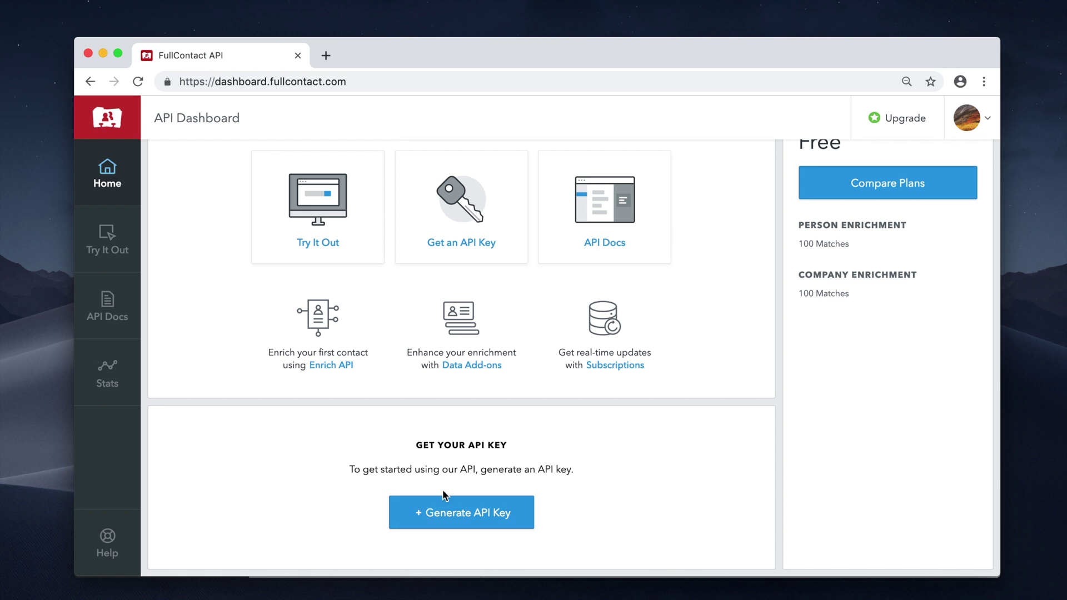
# - Create a FullContact API key named 'Missive' and copy its secret key
pyautogui.click(451, 513)
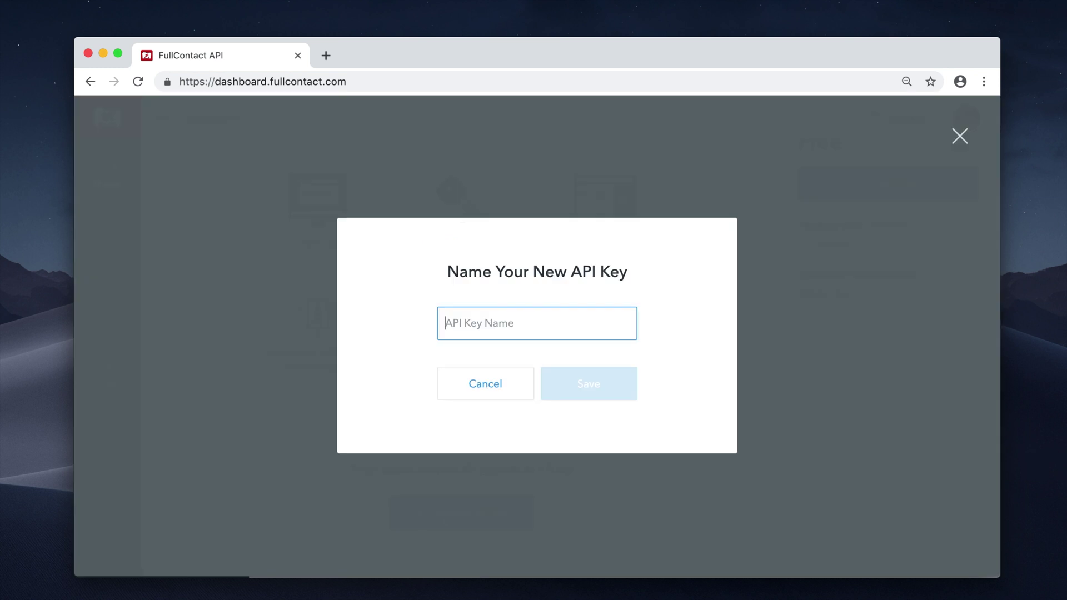
pyautogui.write('Missive')
pyautogui.click(609, 392)
pyautogui.click(659, 335)
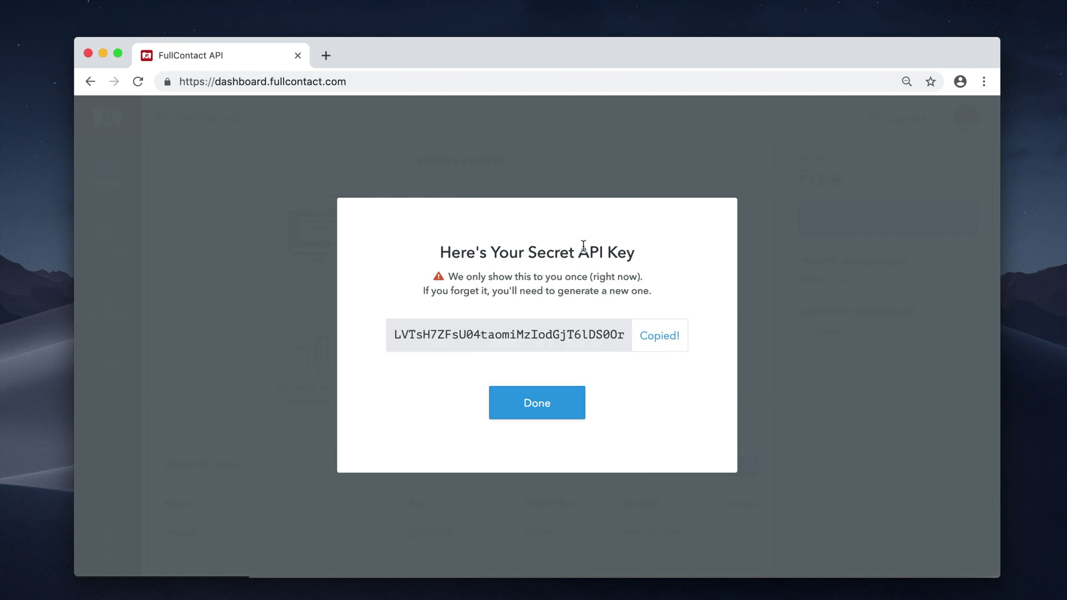
# - Paste the copied FullContact key into Missive's API Key field and finish setup
pyautogui.press('super+Tab')
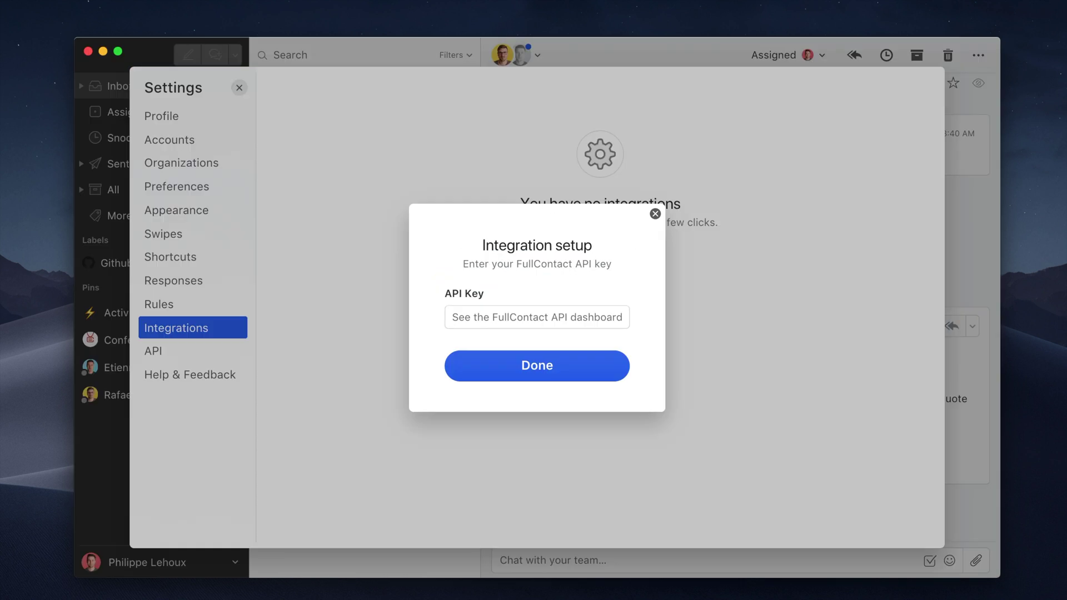
pyautogui.click(516, 317)
pyautogui.press('super+v')
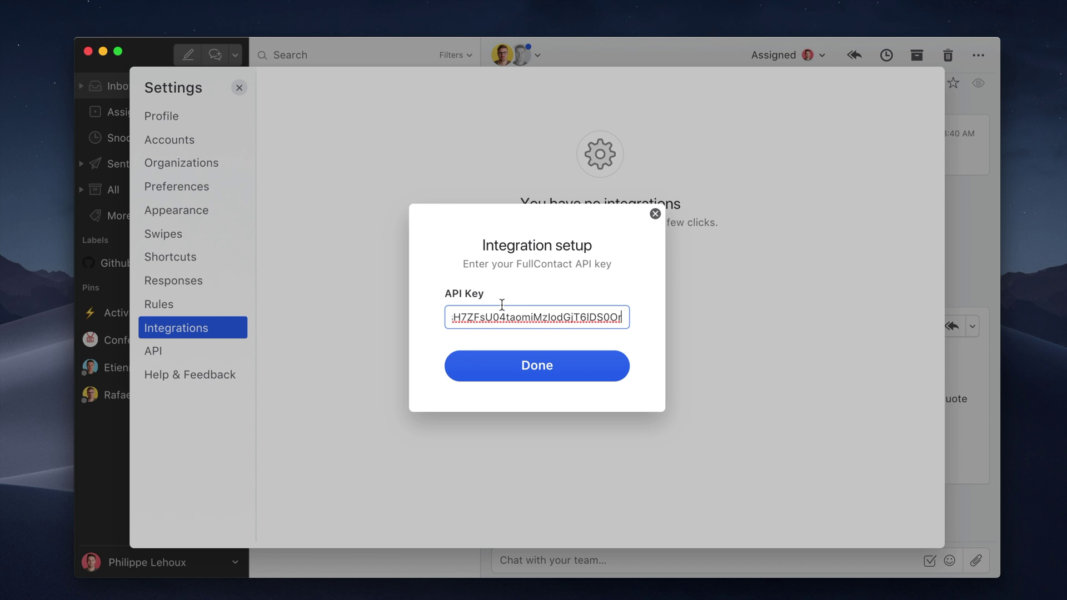
pyautogui.click(515, 363)
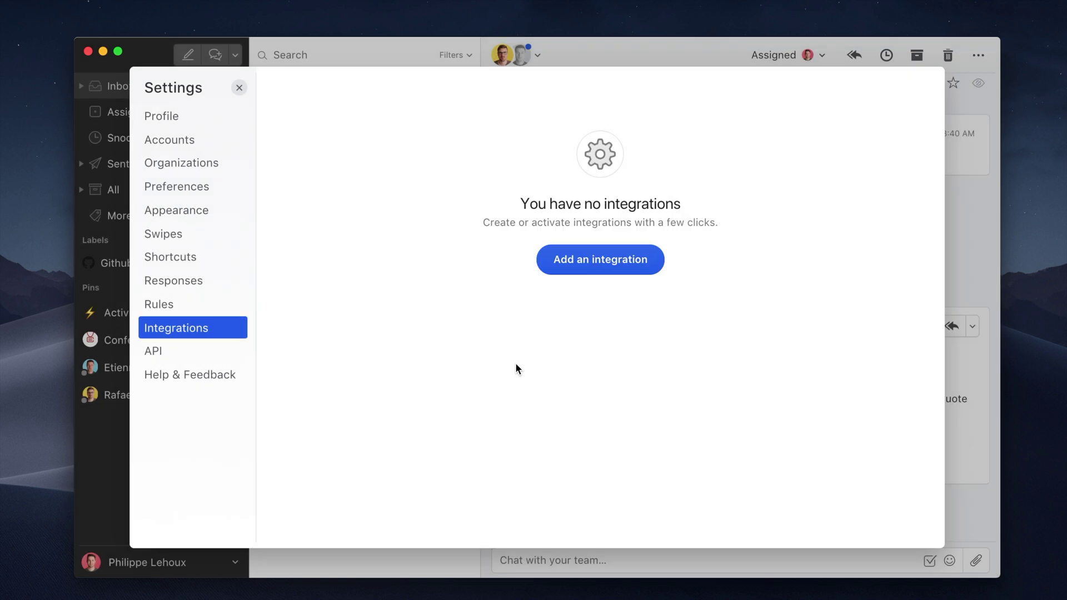
# - Share the FullContact Enrich integration with everyone at Conference Badge and save
pyautogui.click(354, 111)
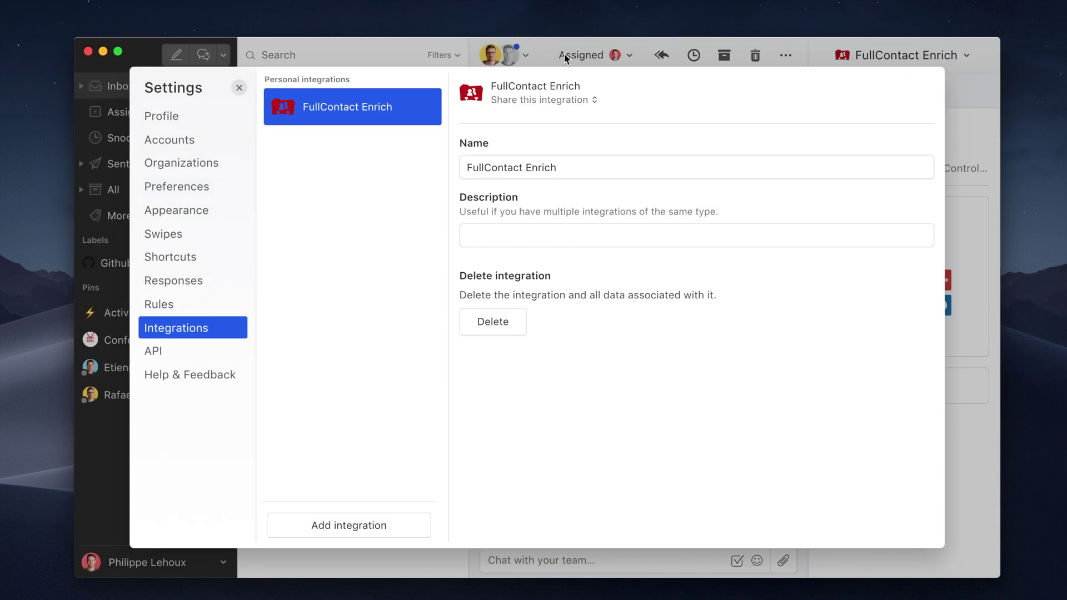
pyautogui.click(522, 102)
pyautogui.click(551, 193)
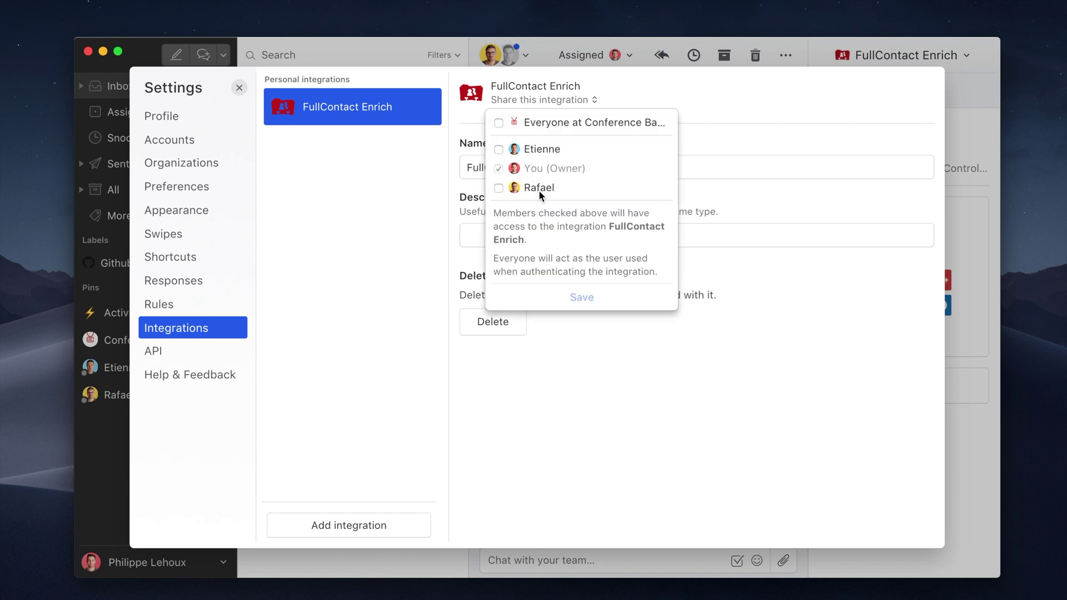
pyautogui.click(542, 124)
pyautogui.click(590, 301)
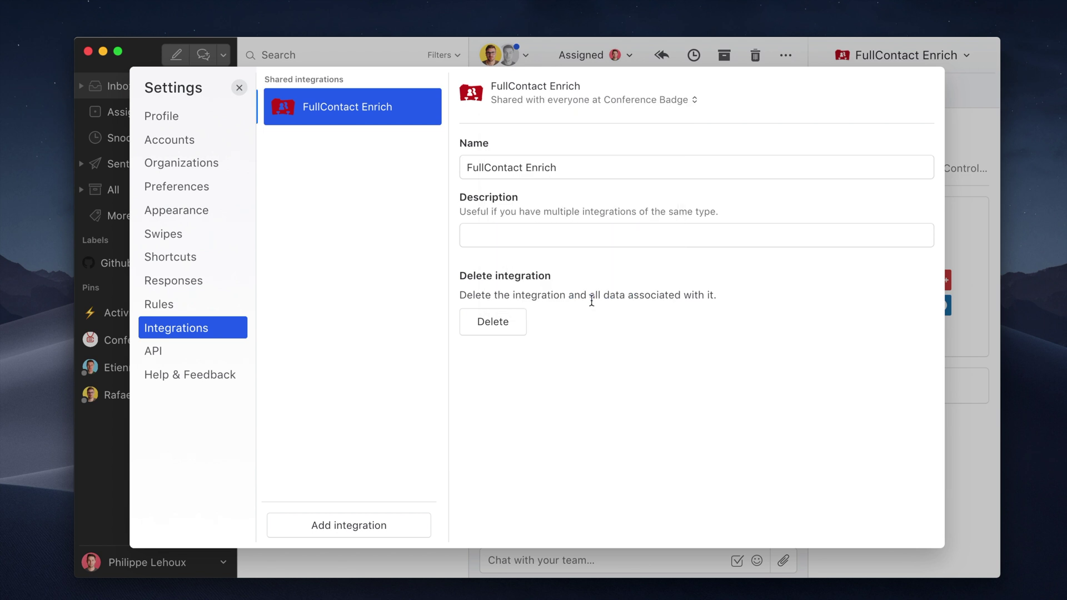
pyautogui.click(963, 160)
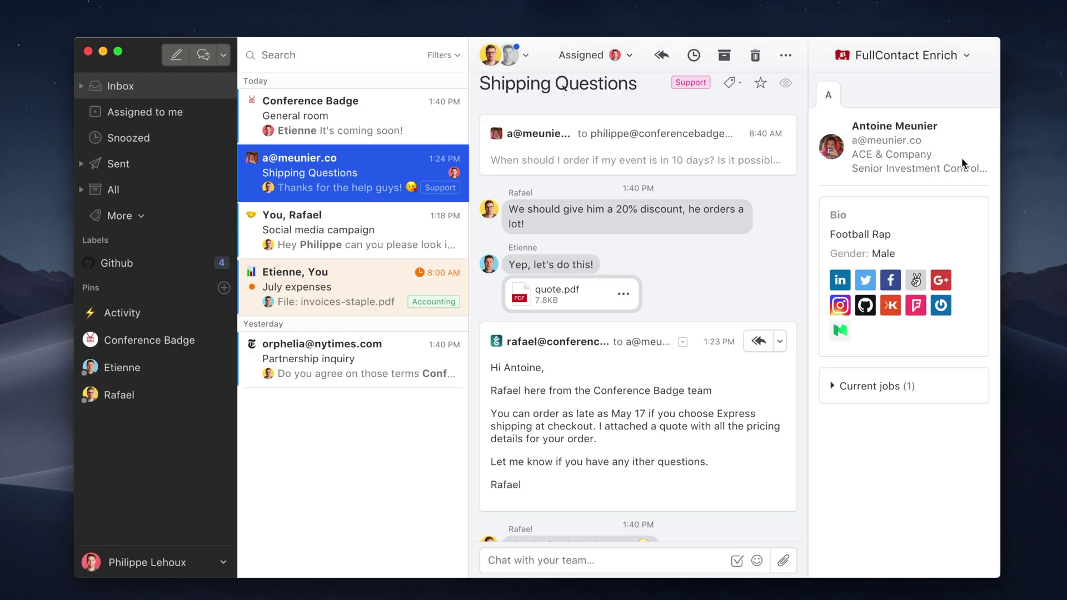
pyautogui.click(715, 149)
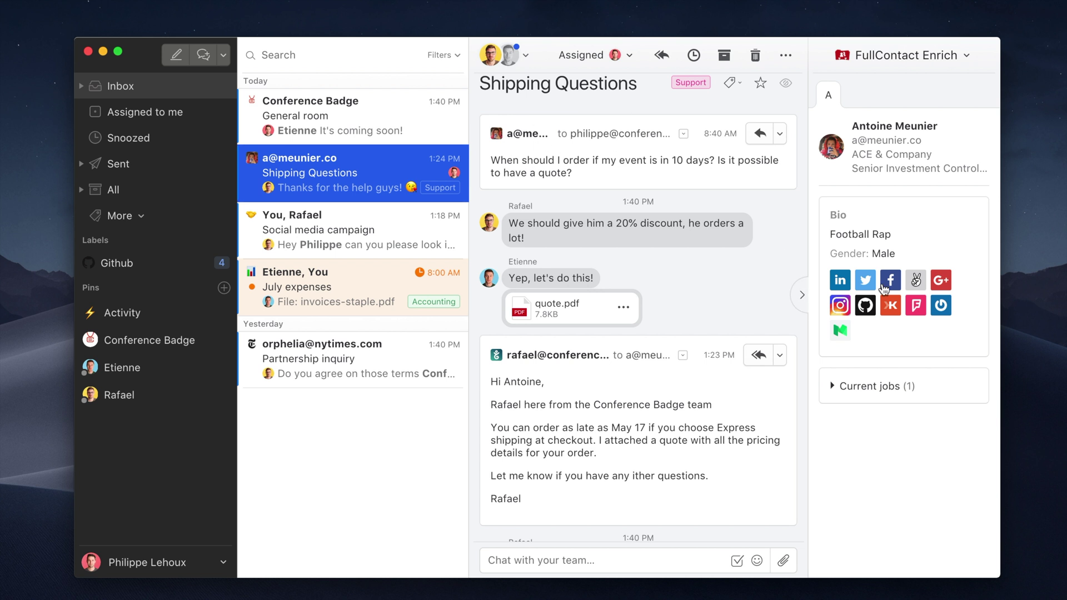
pyautogui.moveTo(886, 267)
pyautogui.click(869, 386)
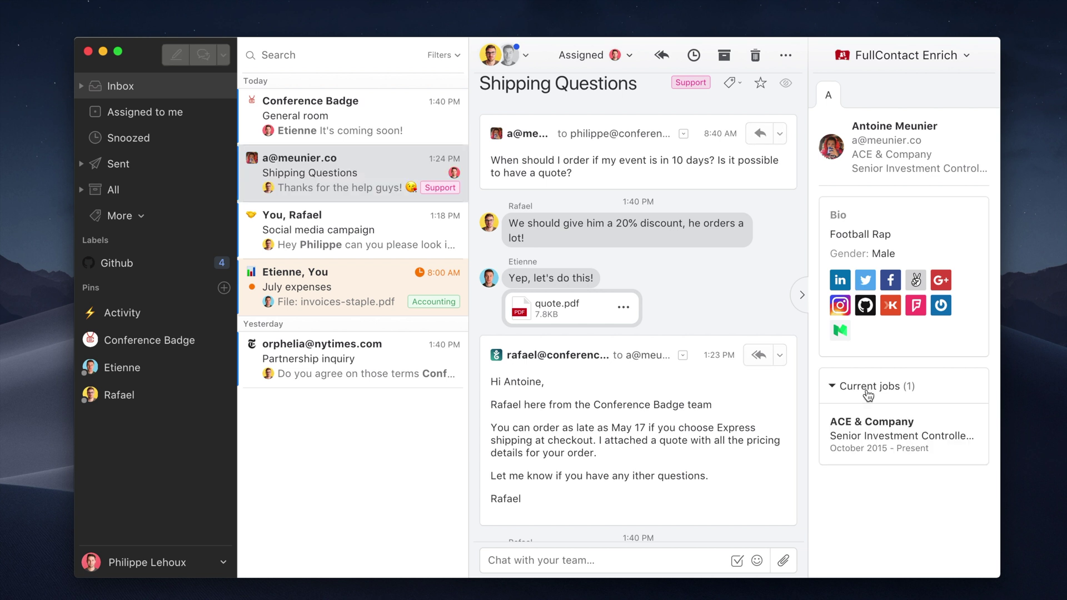